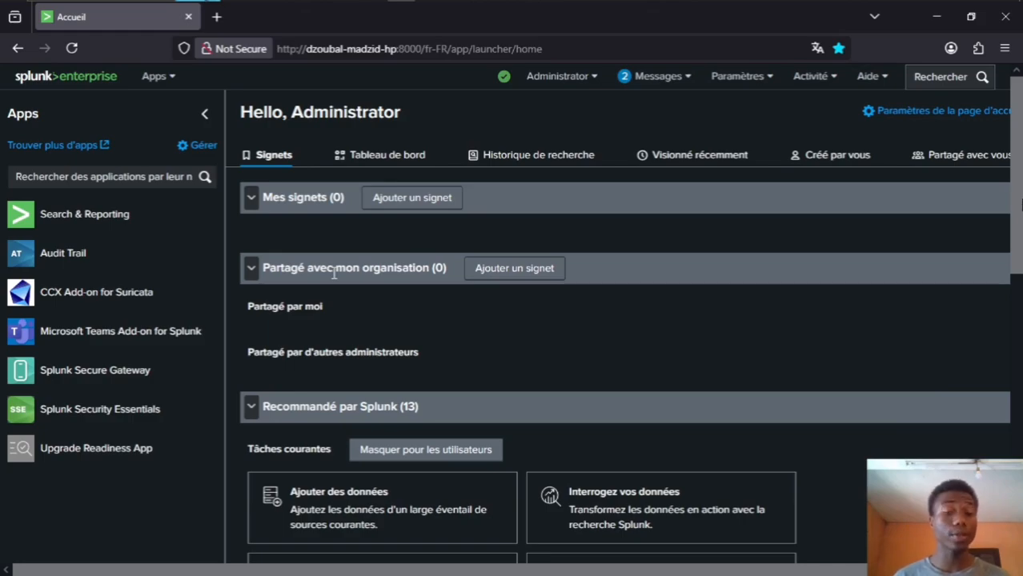
Open Search & Reporting and search index="web1" over all time (Tout le temps).
click(137, 214)
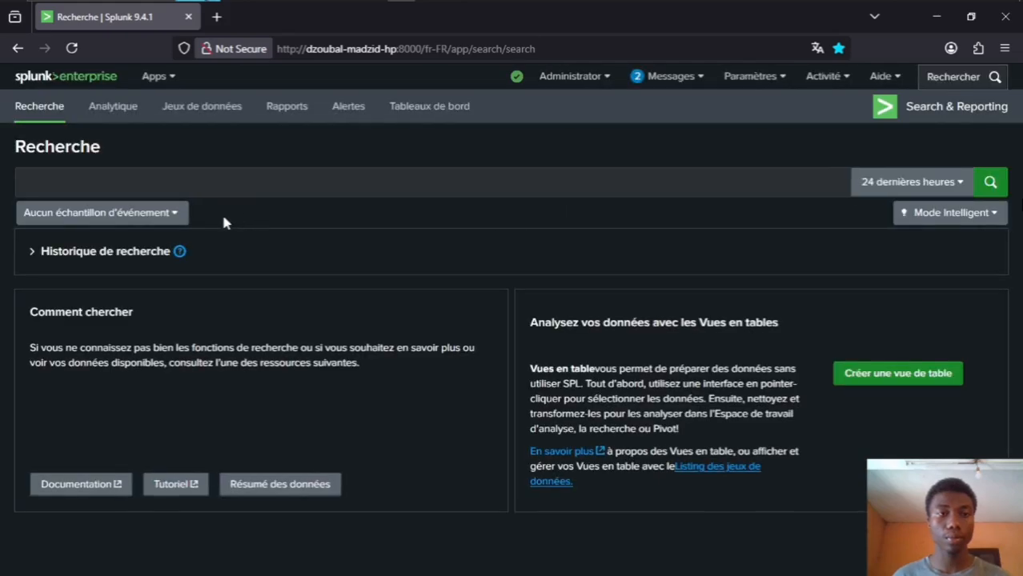
click(71, 189)
text(ind)
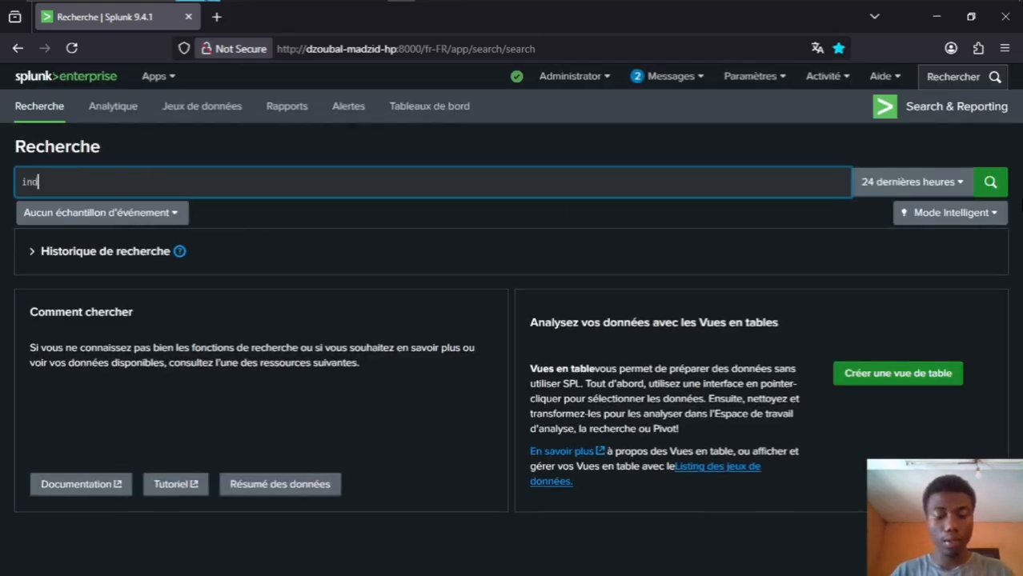
text(ex="web)
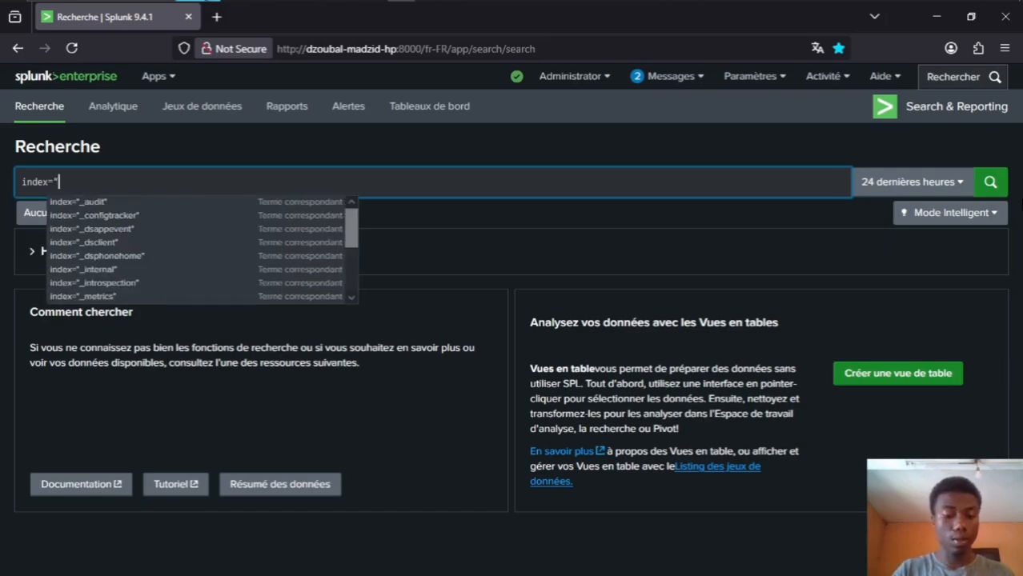
text(1")
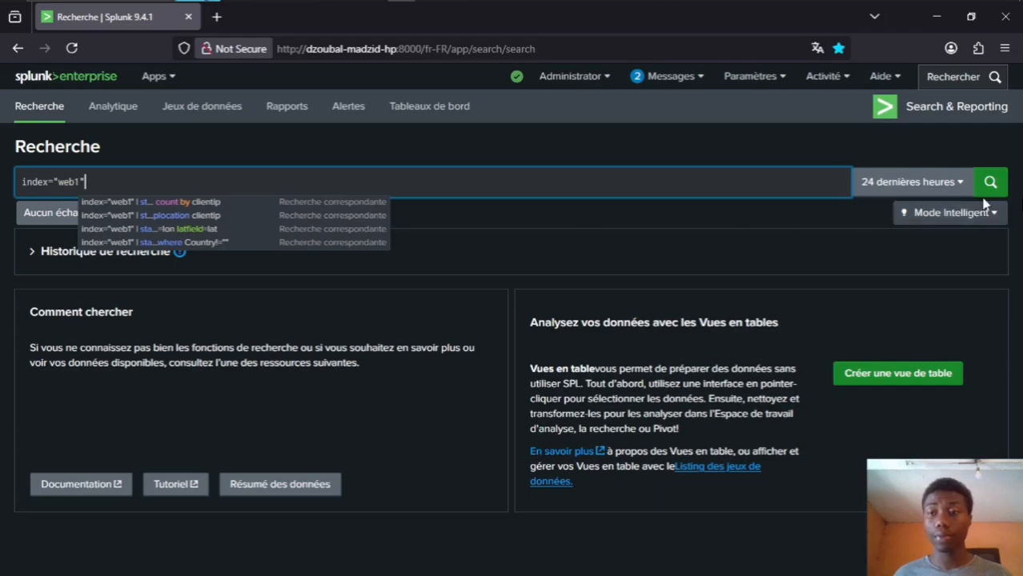
click(954, 184)
click(940, 275)
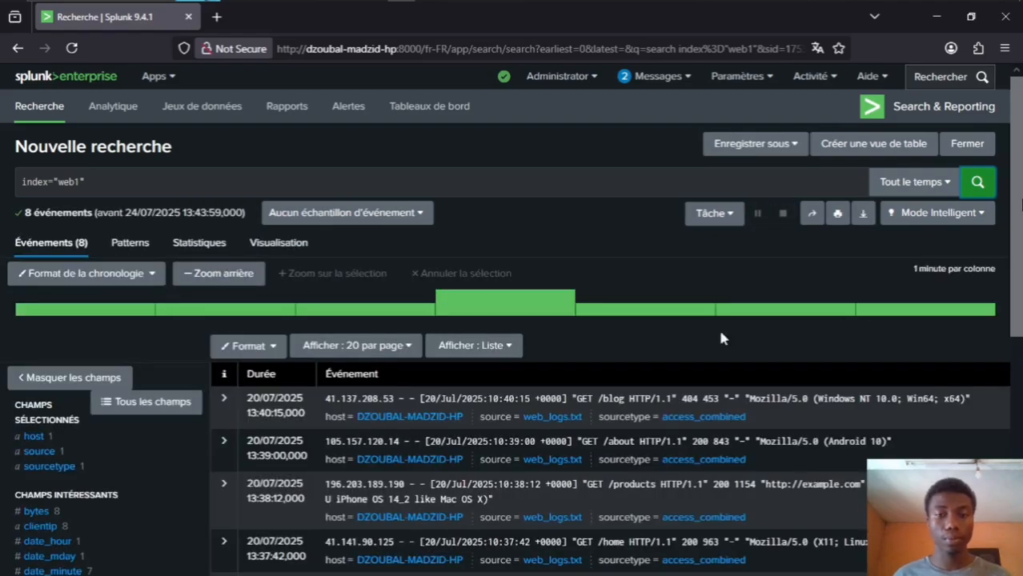
Extend the query with | stats count by clientip and run it to count events per client IP.
scroll(351, 368, down, 5)
scroll(344, 352, up, 3)
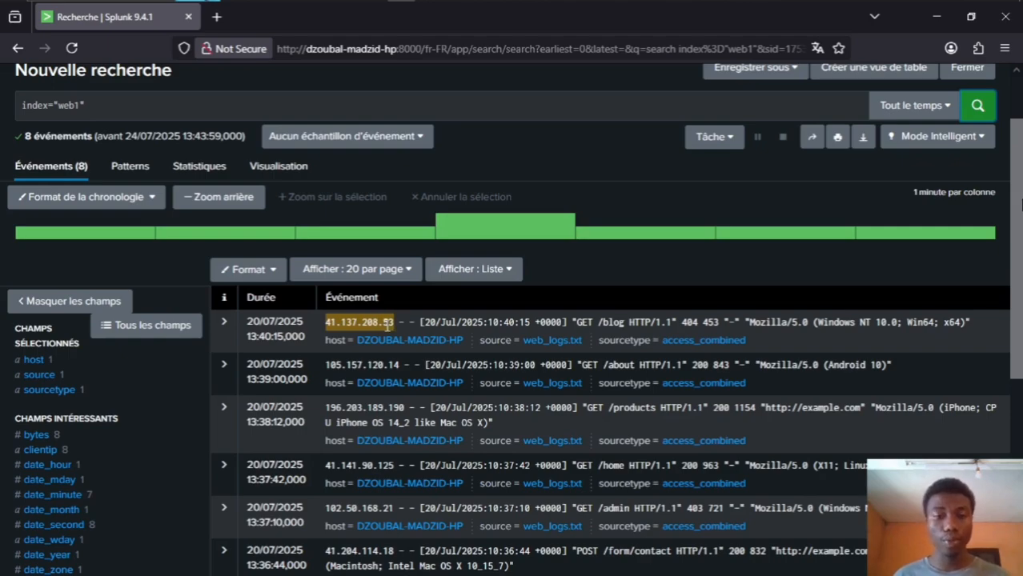
click(126, 111)
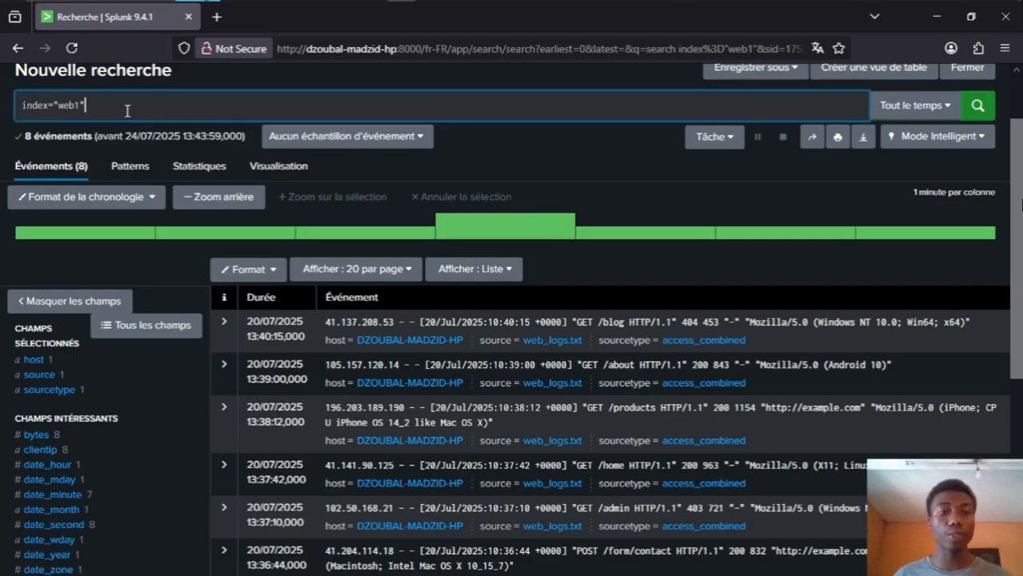
text(| )
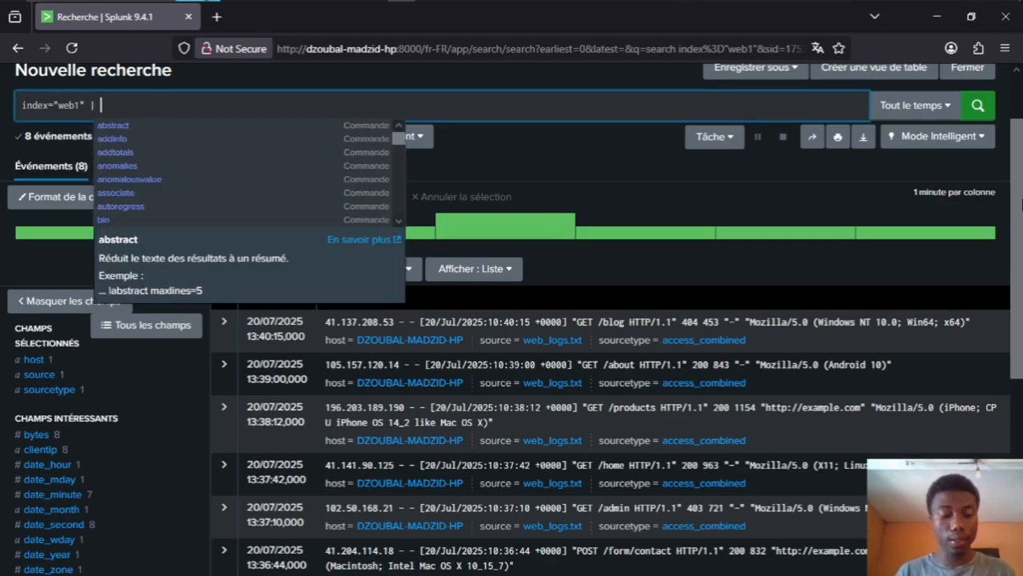
text(stats)
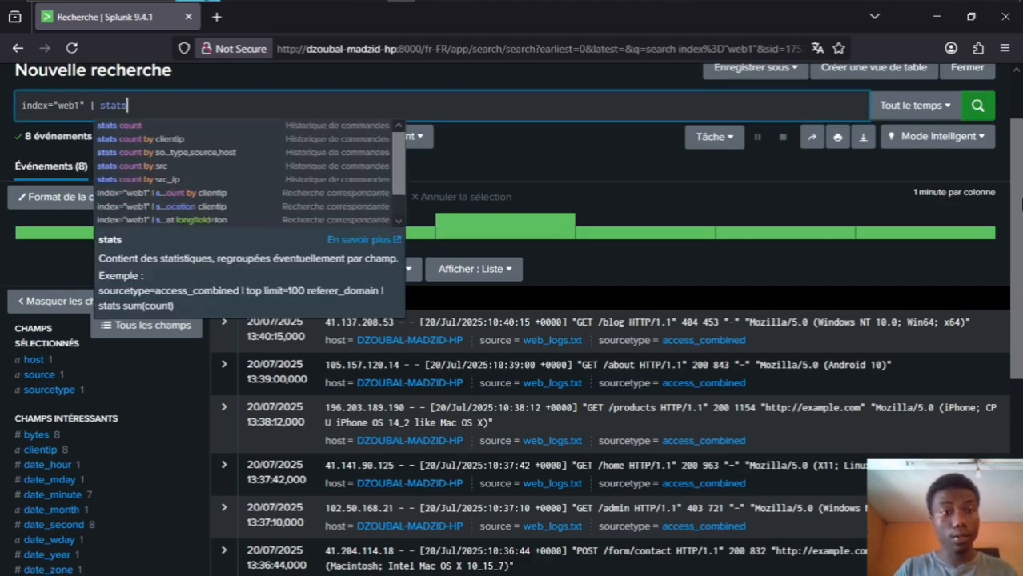
text( count by clien)
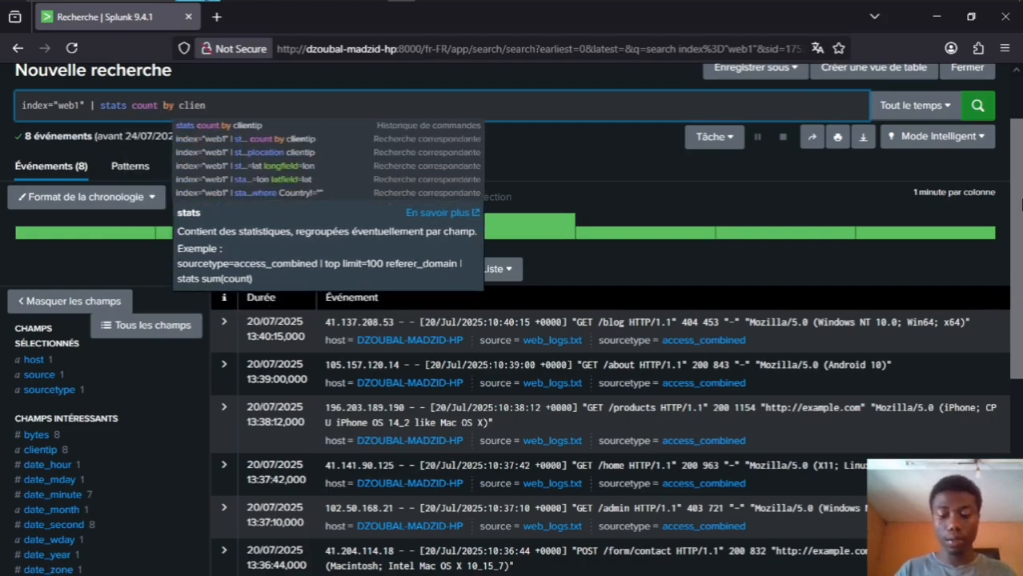
text(it)
key(BackSpace)
key(BackSpace)
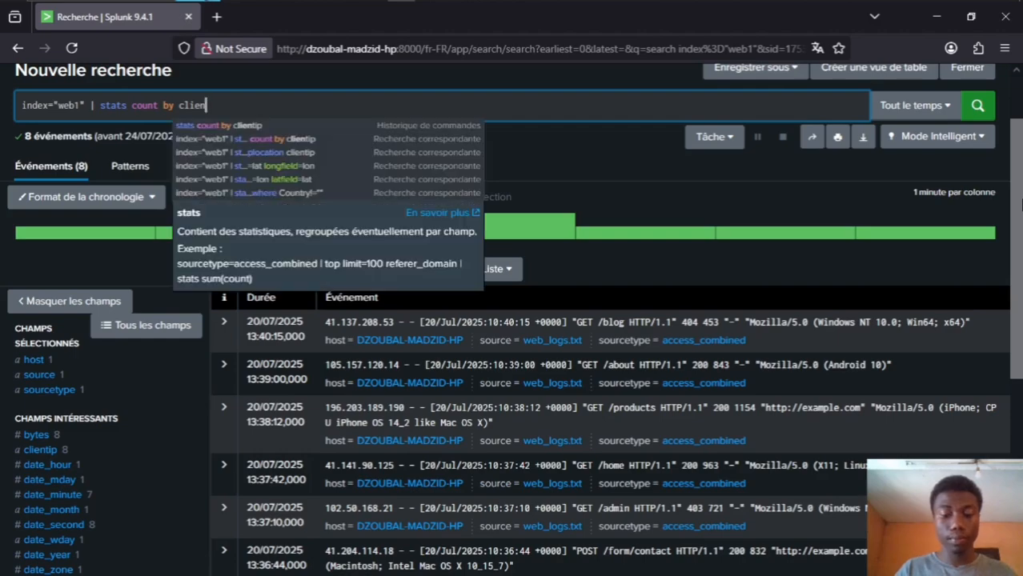
text(tip)
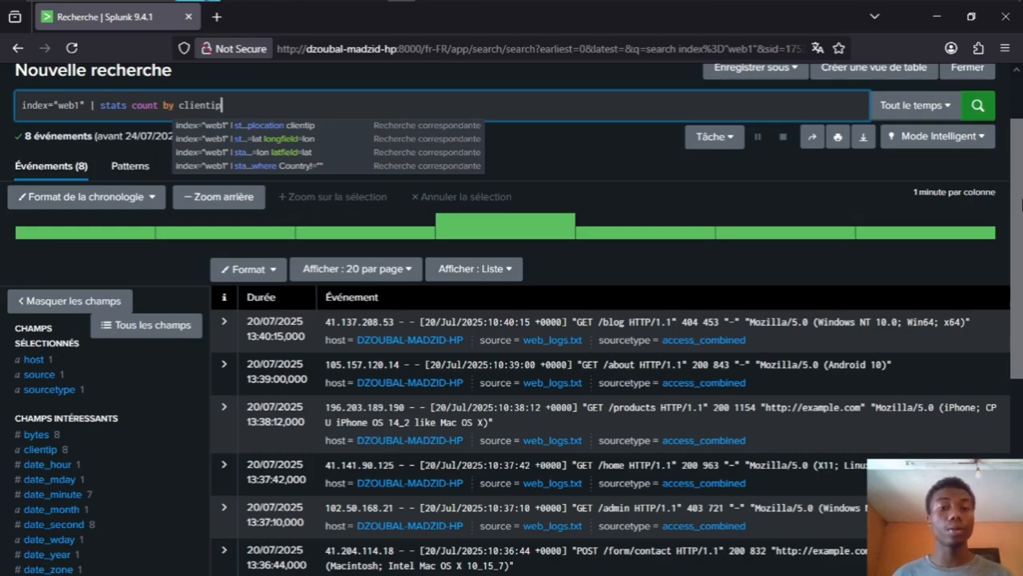
click(978, 104)
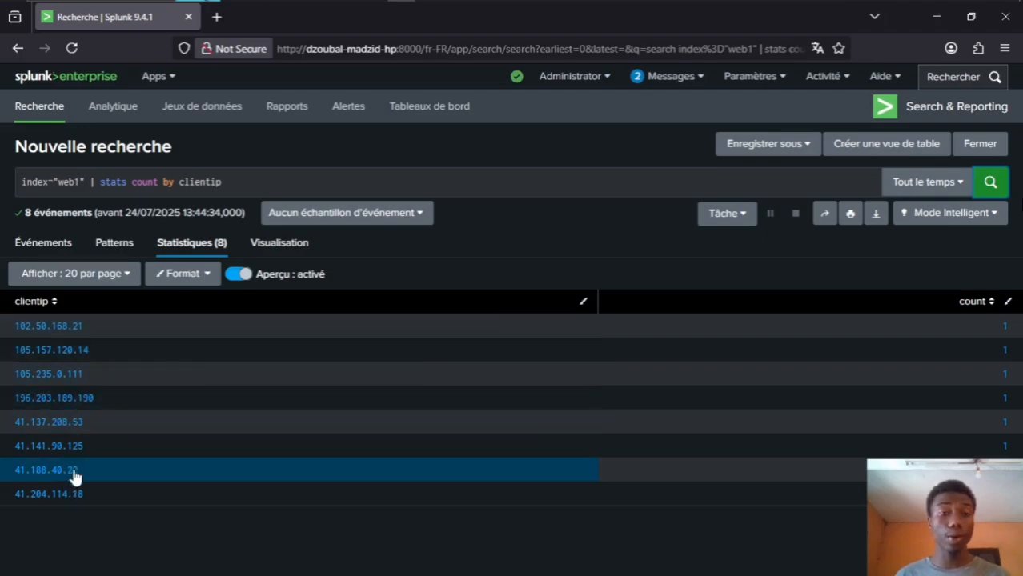
Append | iplocation clientip to the query and run it to add geographic fields for each IP.
click(247, 181)
text(| )
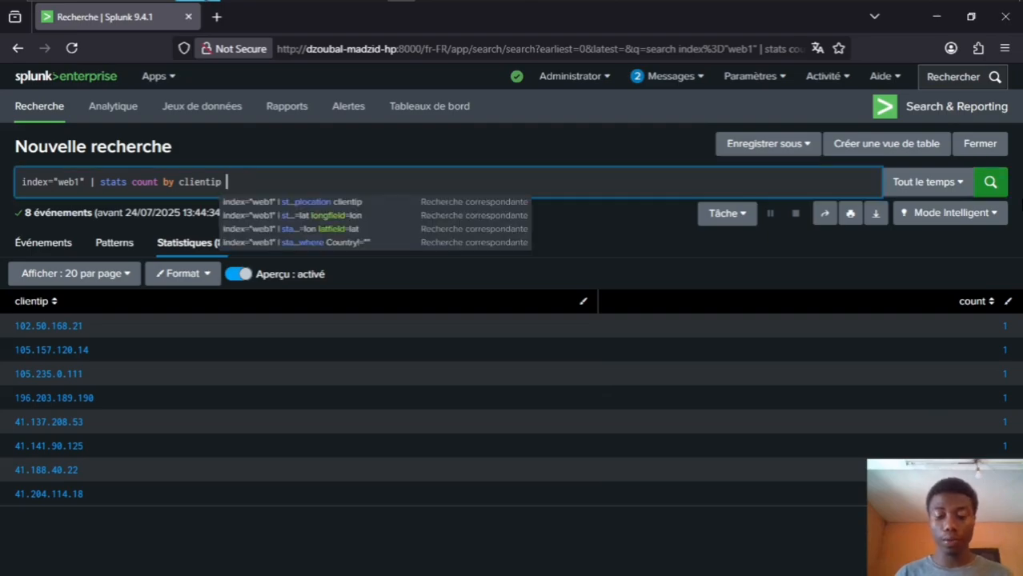
text(ip)
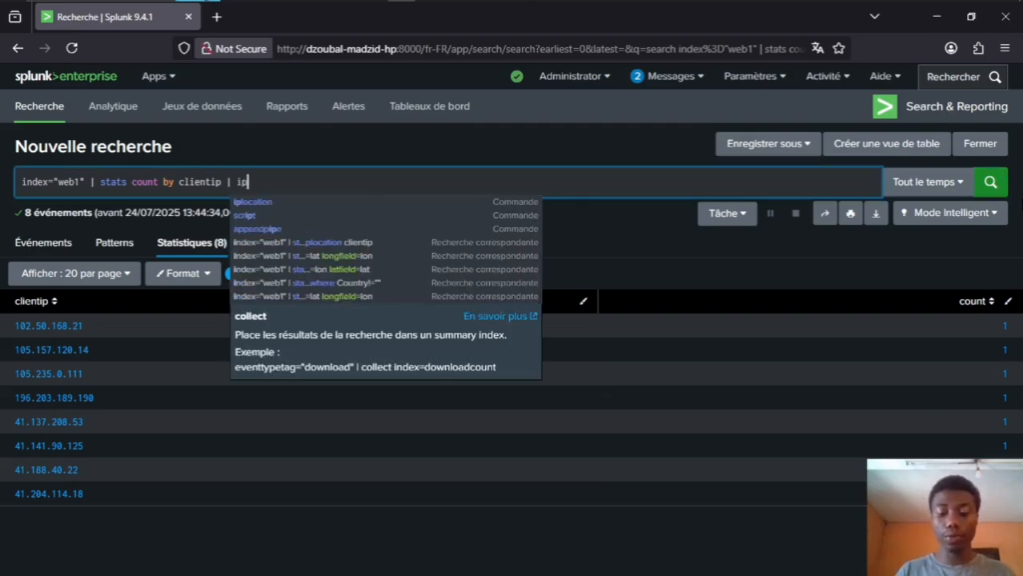
text(location )
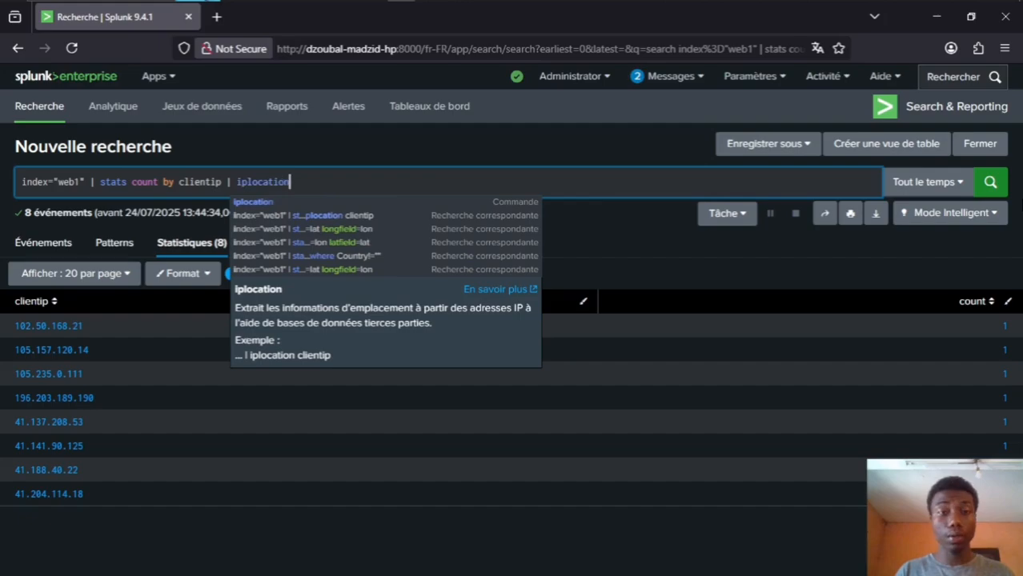
text(clien)
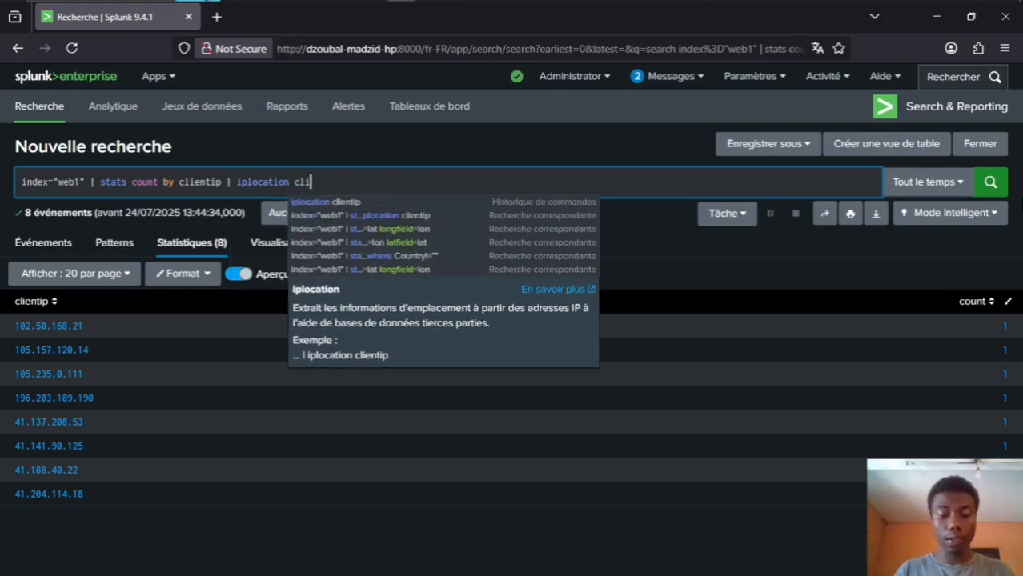
text(tip)
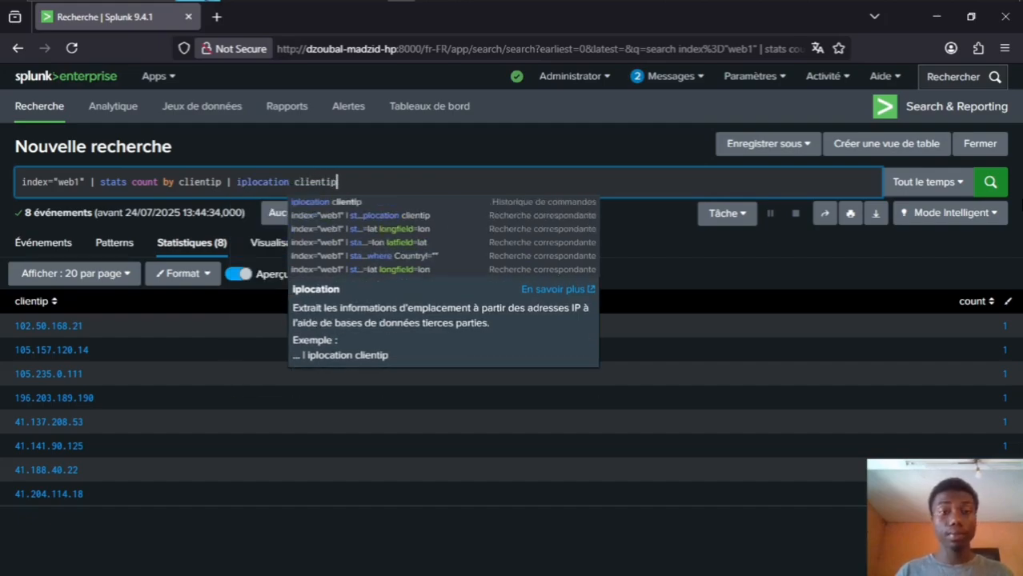
click(988, 184)
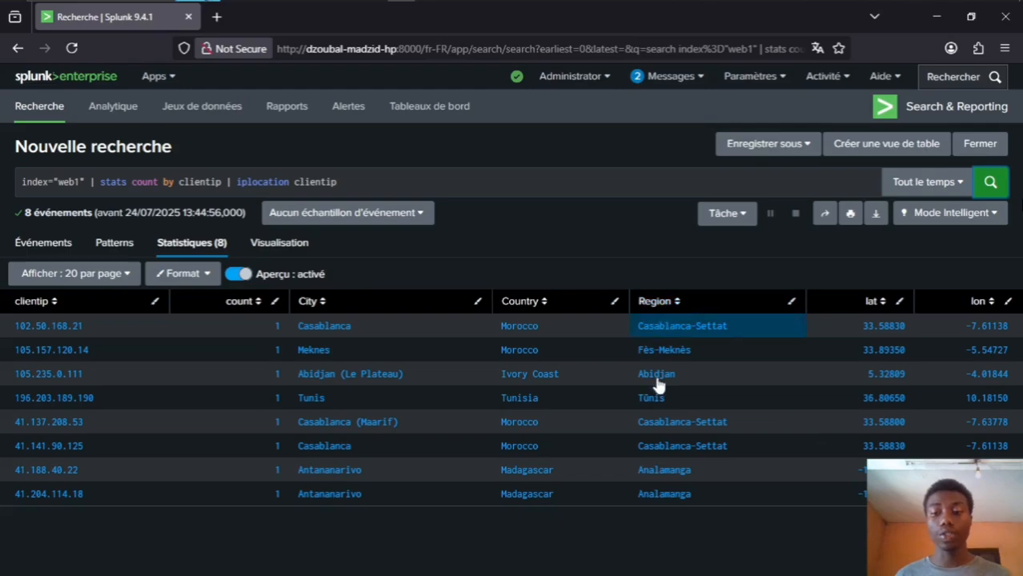
Append | geostats count by Country to the end of the search query.
click(355, 177)
text(|)
text( geosta)
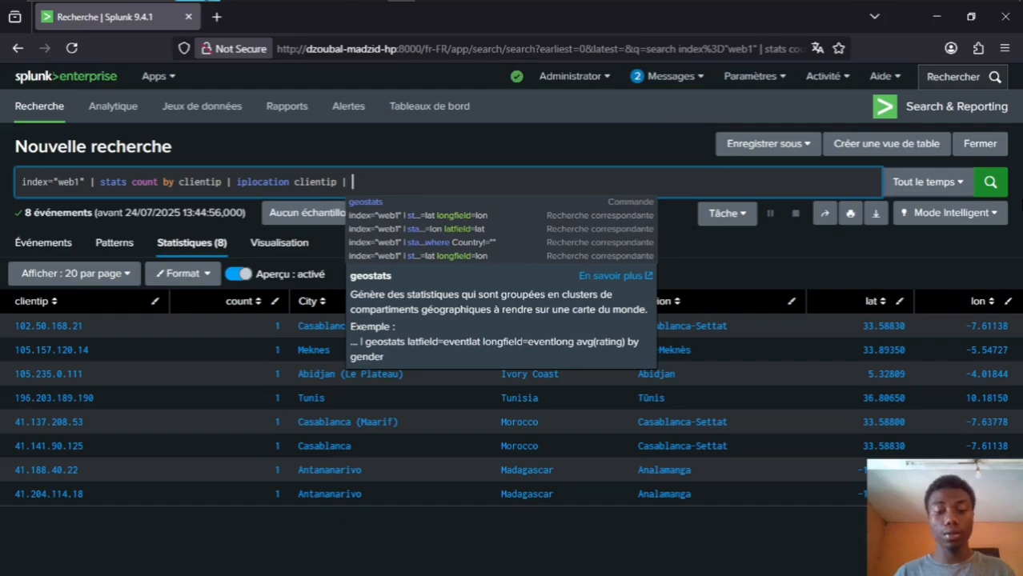
text(ts )
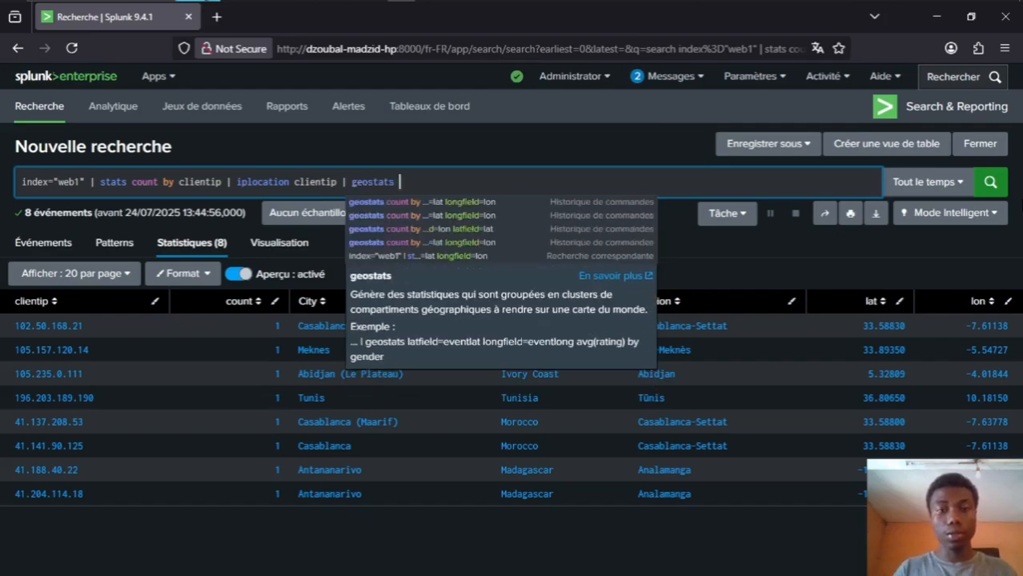
text(count by c)
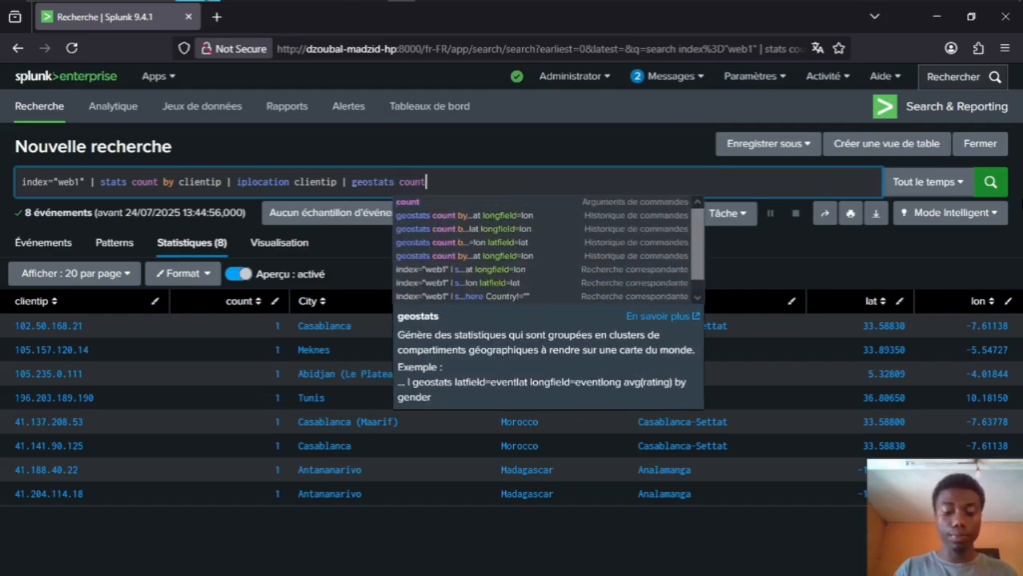
text(ountry)
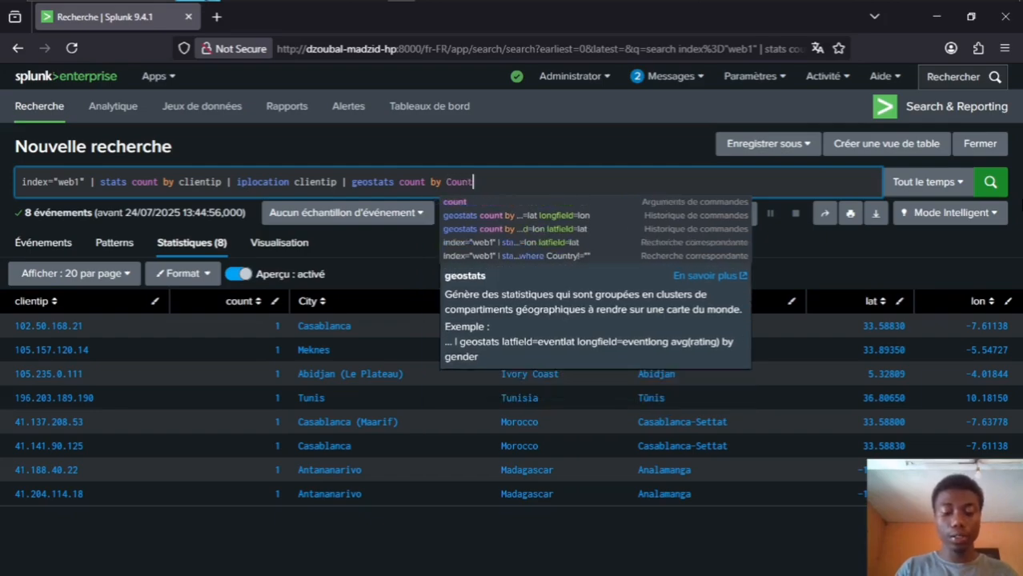
Add longfield=lon latfield=lat to the geostats command and run the search.
text( l)
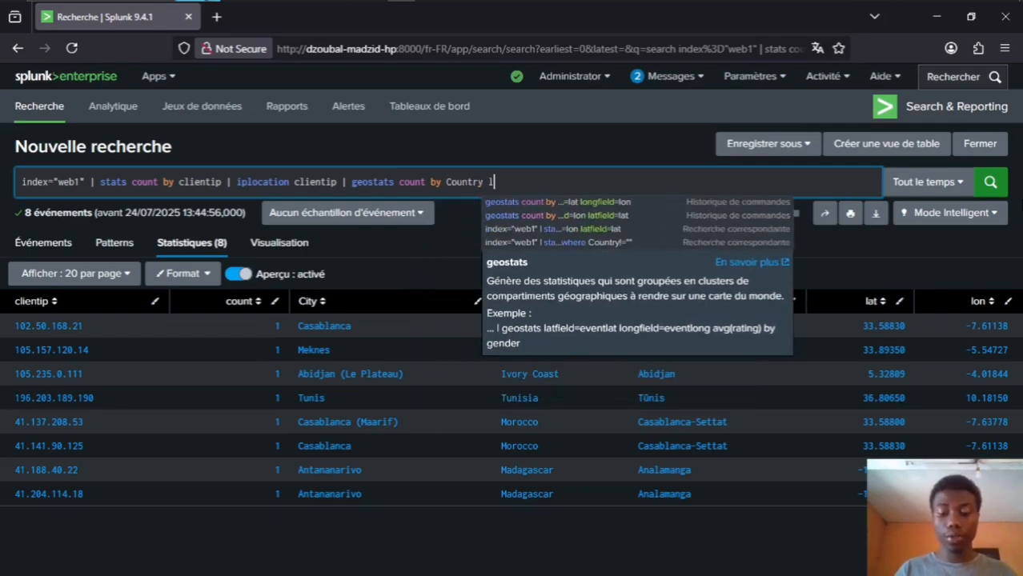
text(o)
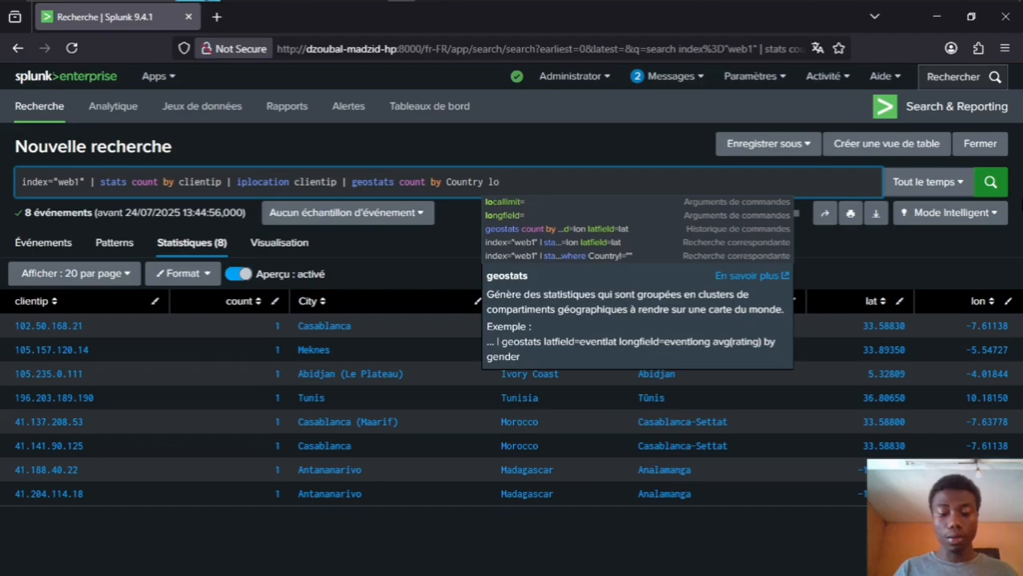
text(ng)
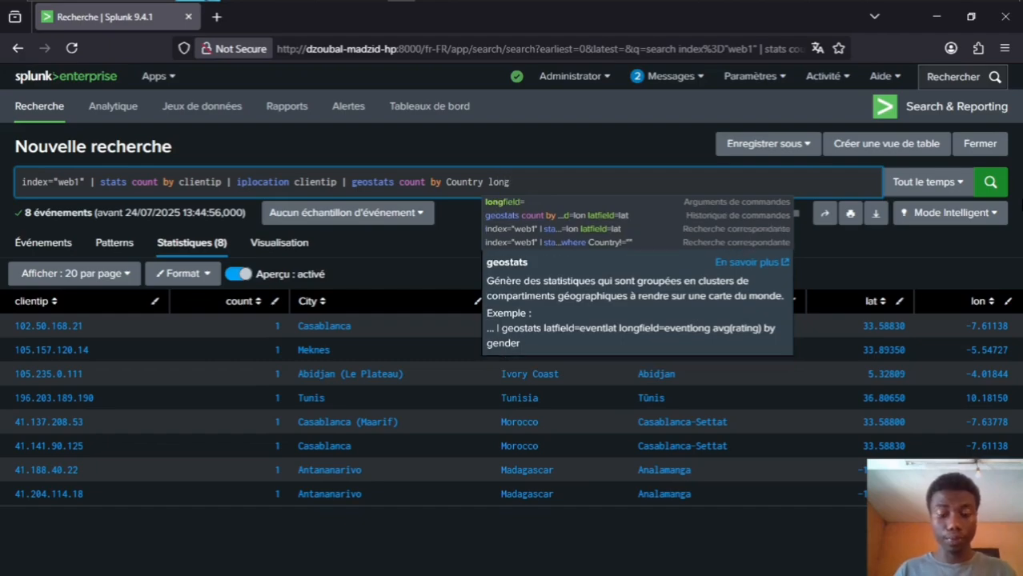
text(fielf)
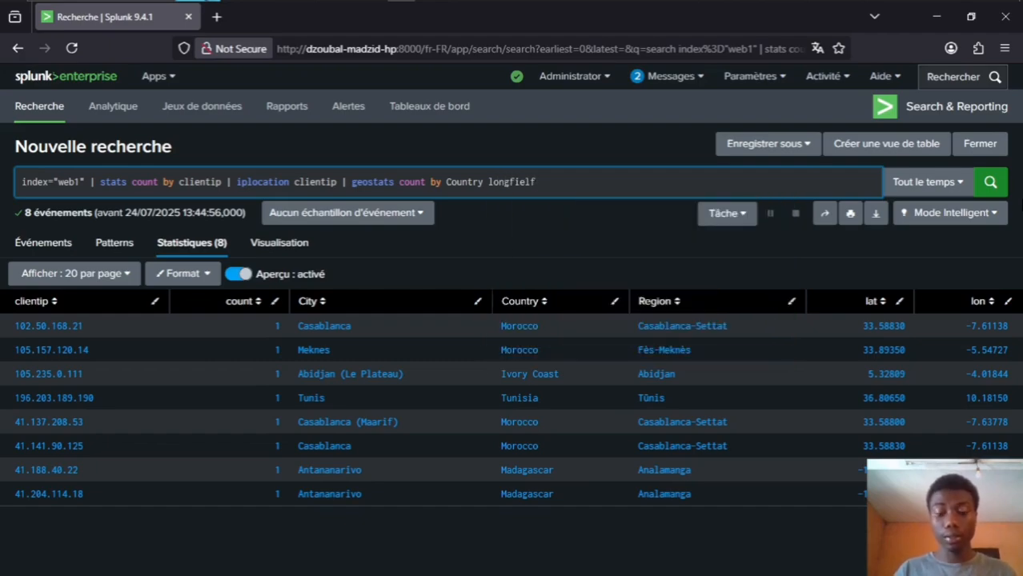
key(BackSpace)
text(d=)
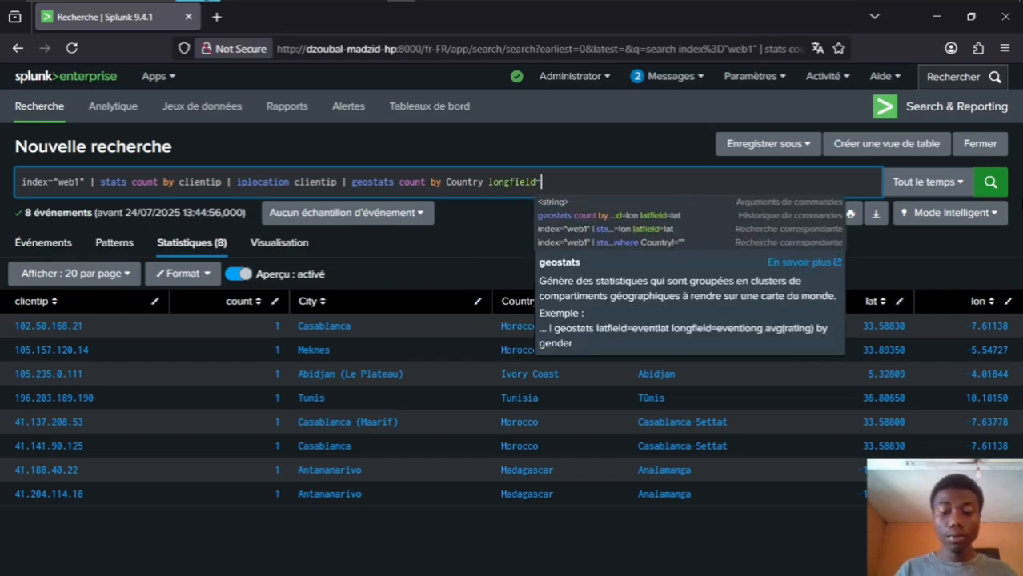
text(lon)
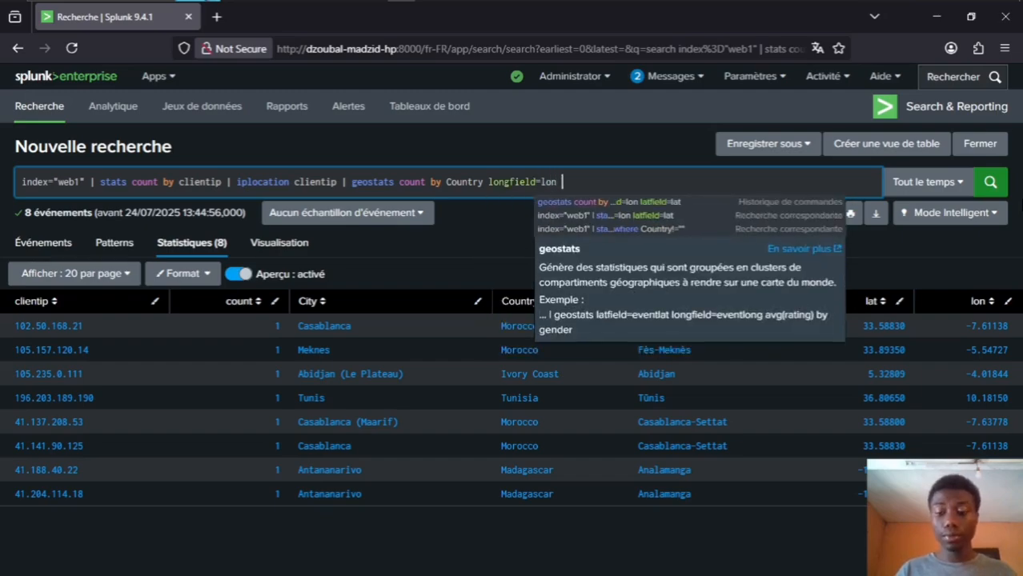
text( latfield=)
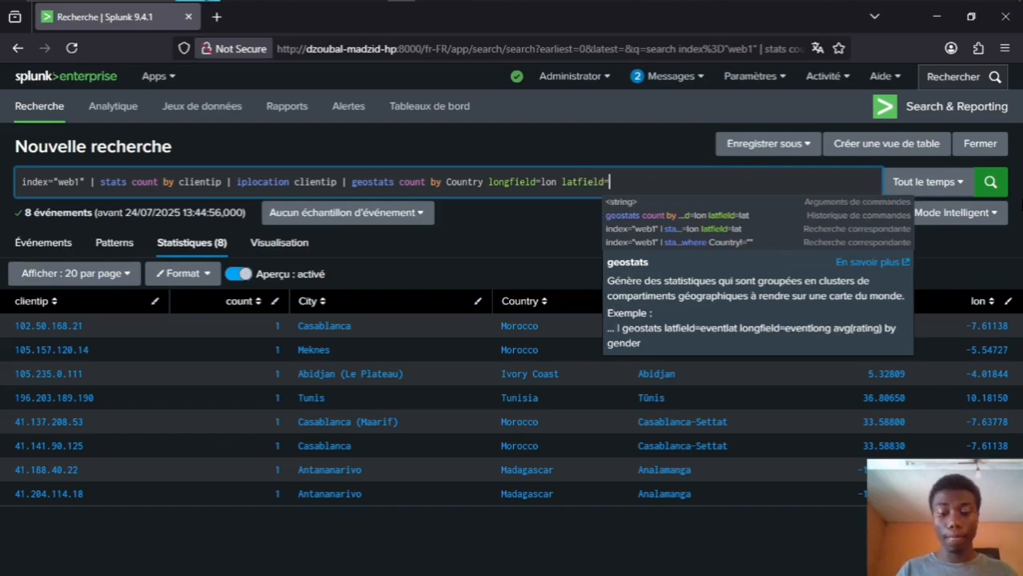
text(lat)
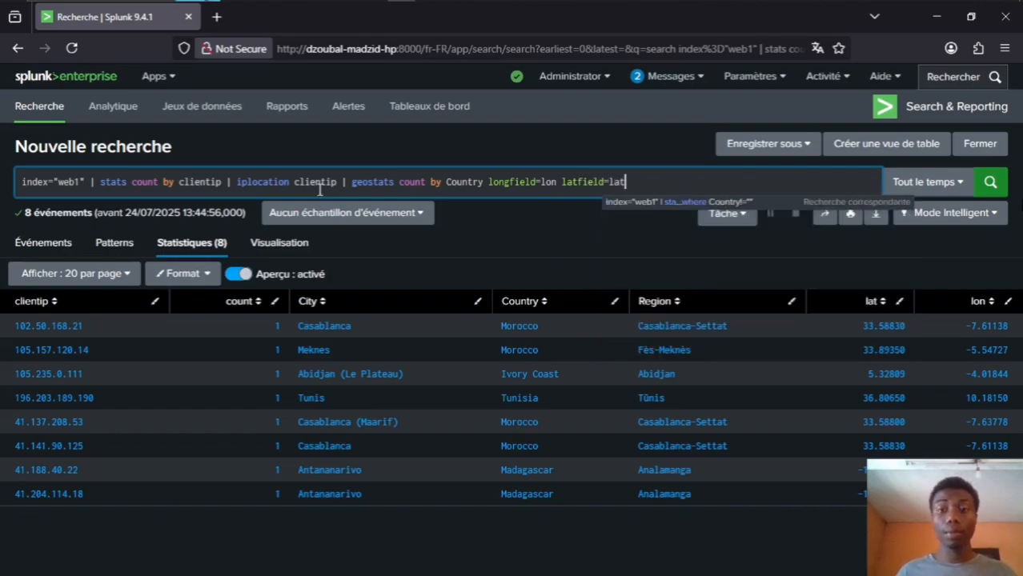
click(990, 182)
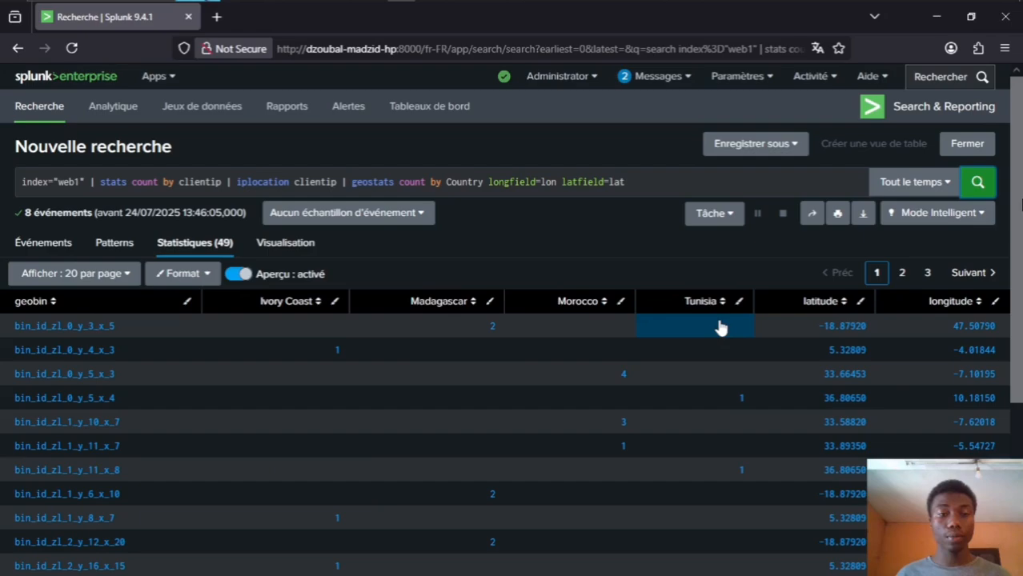
Visualize the geostats results as a cluster map (Carte de clusters) instead of a histogram.
click(285, 244)
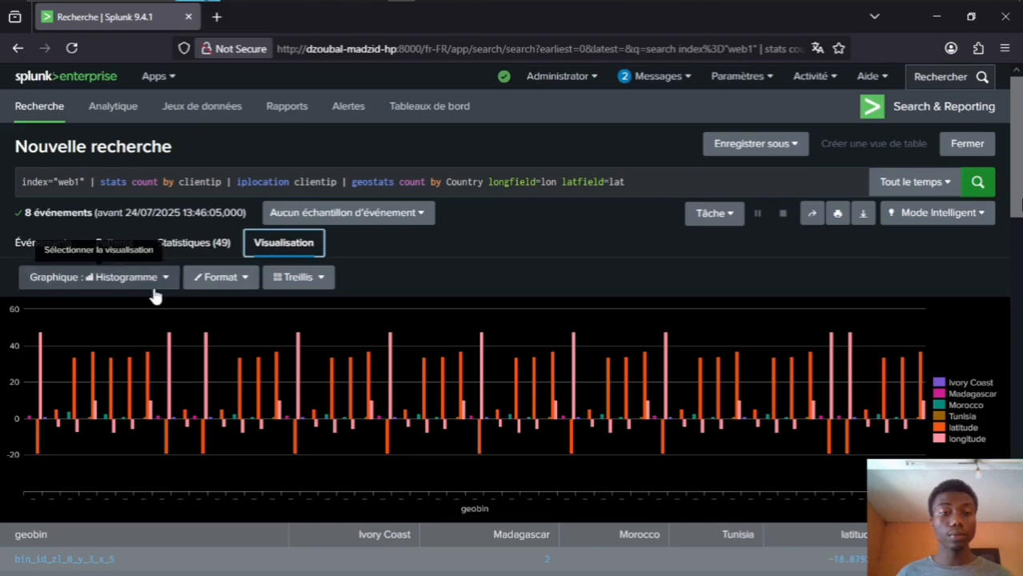
click(153, 279)
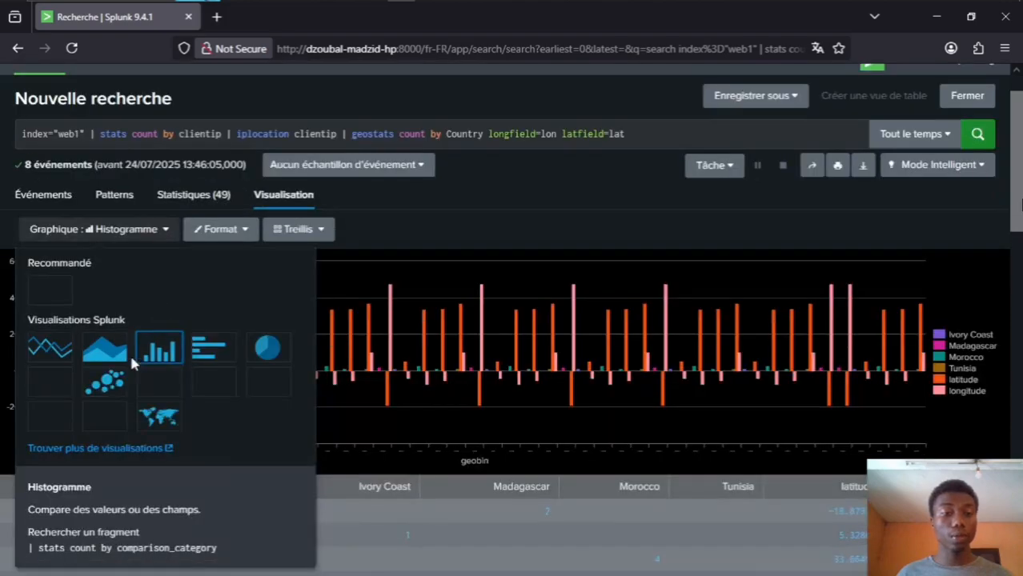
click(120, 414)
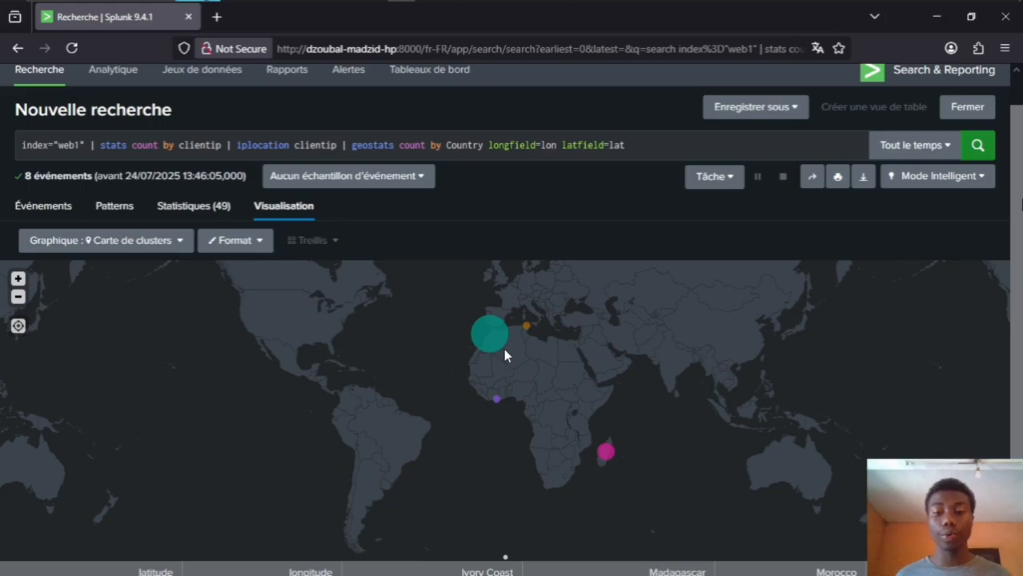
Examine the Madagascar cluster on the map at city level, then return to the world view.
click(607, 457)
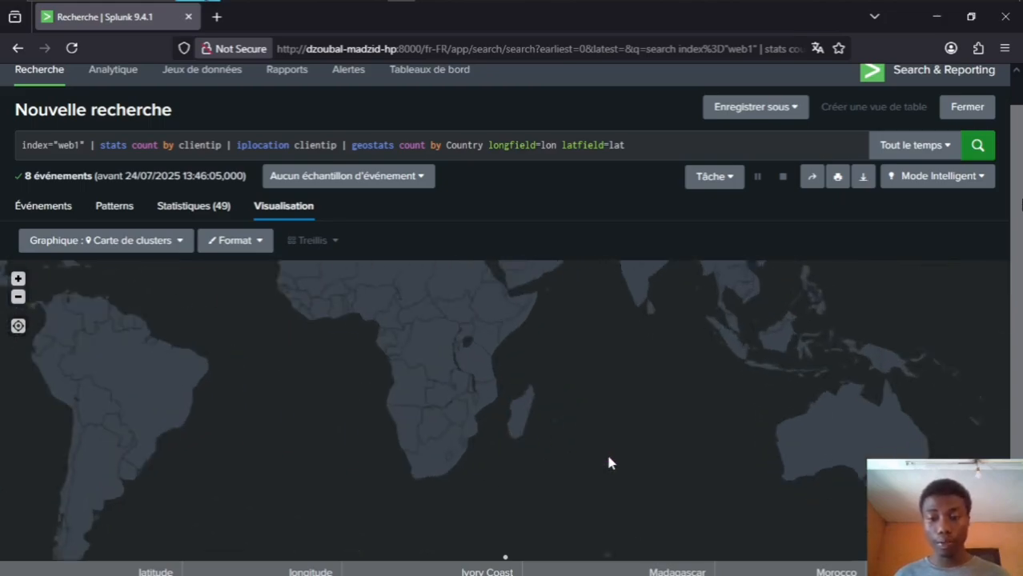
click(505, 407)
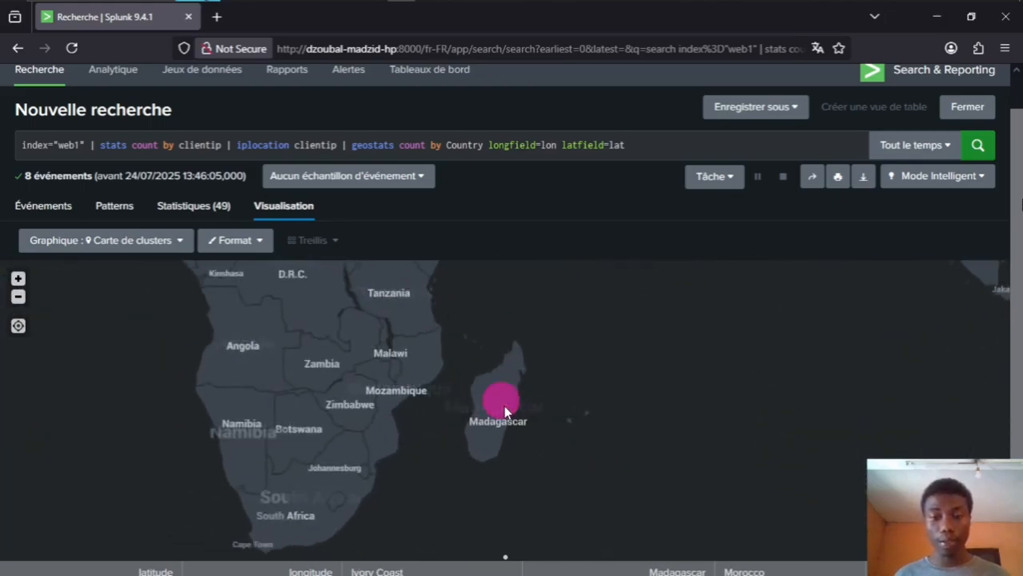
double_click(504, 406)
double_click(503, 405)
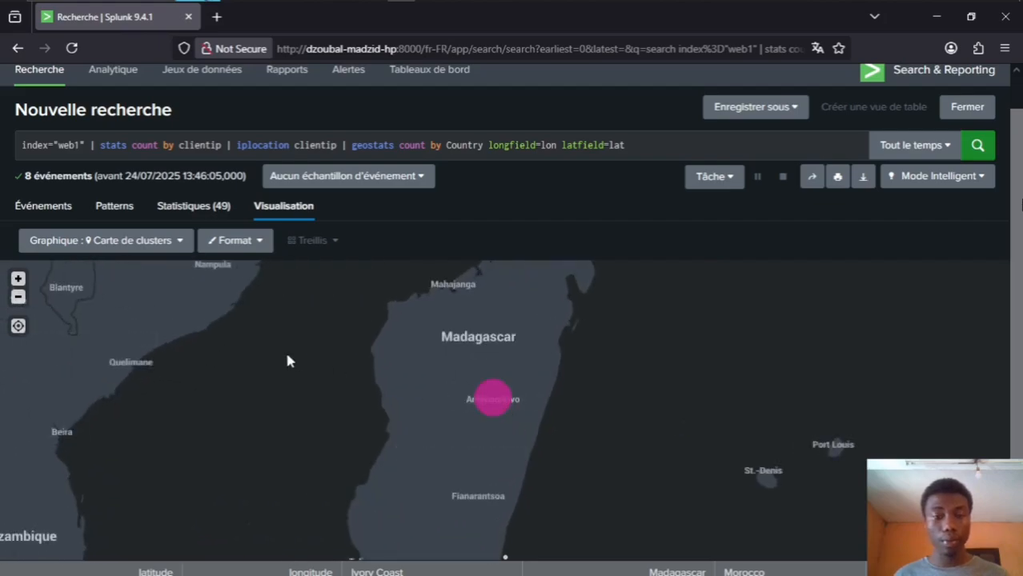
scroll(81, 298, up, 1)
click(20, 297)
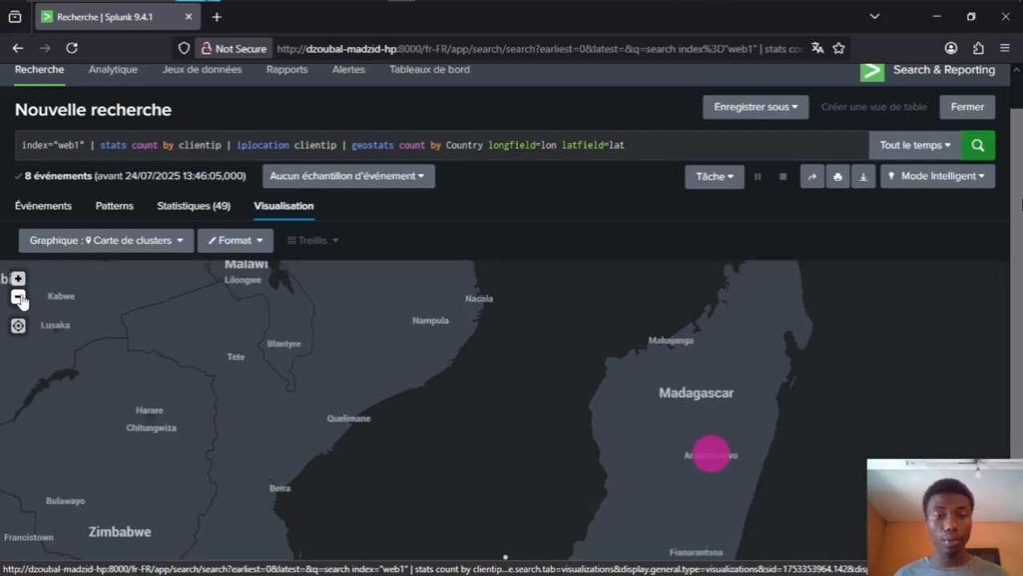
click(18, 297)
click(18, 298)
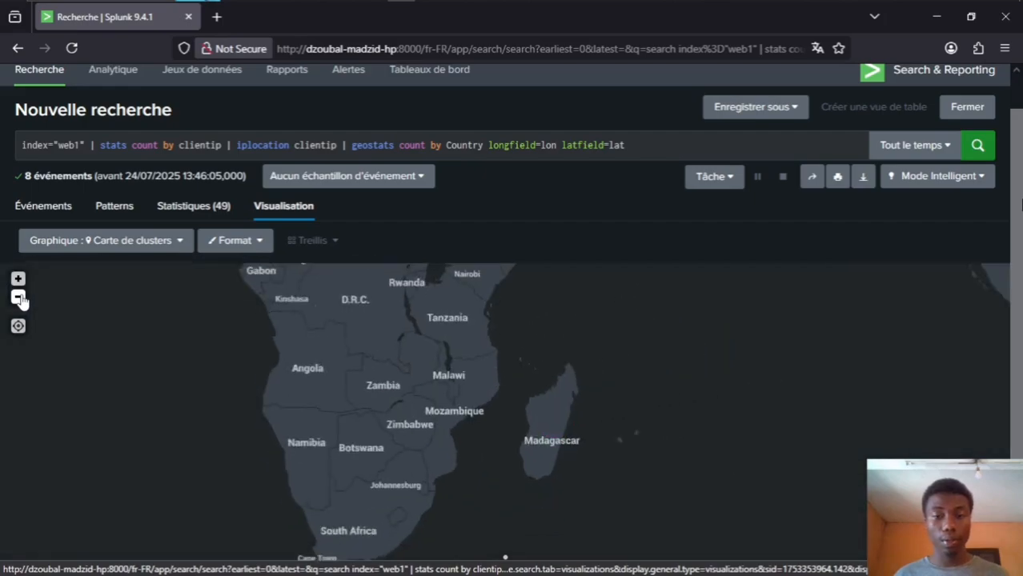
click(19, 298)
click(19, 298)
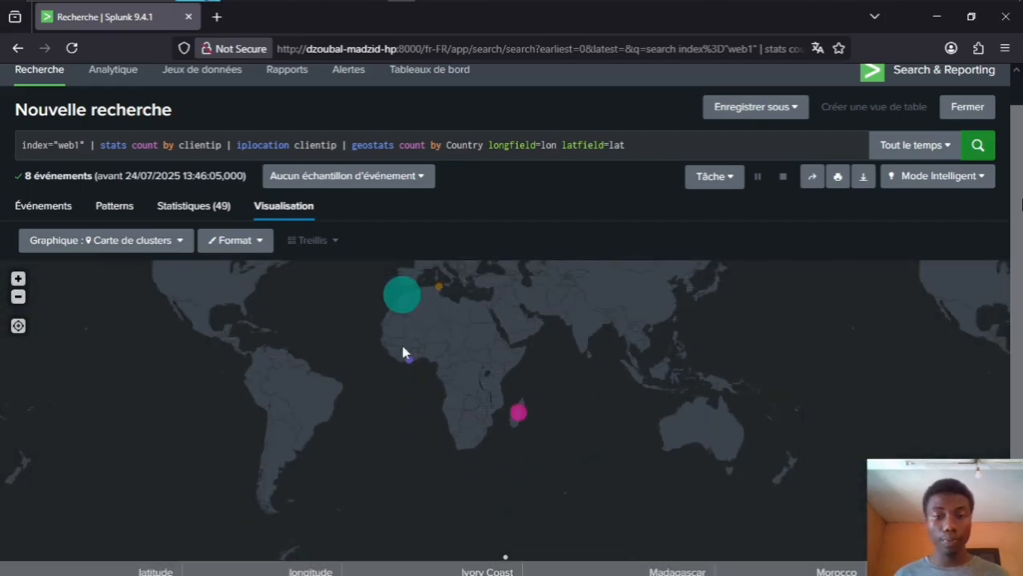
Examine the Morocco cluster's coordinates, event count and city-level distribution, ending on the world view.
click(410, 298)
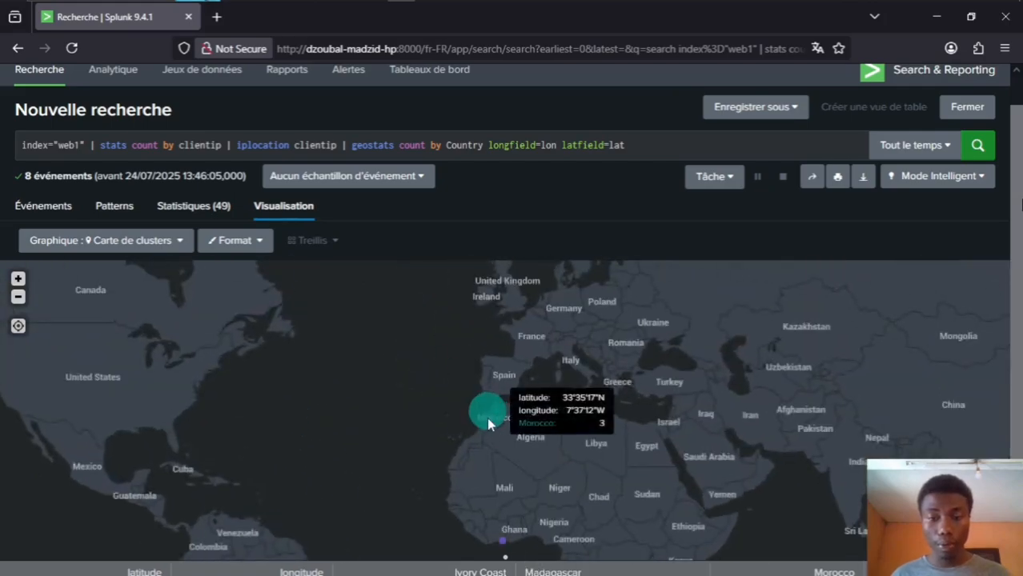
double_click(486, 417)
double_click(510, 400)
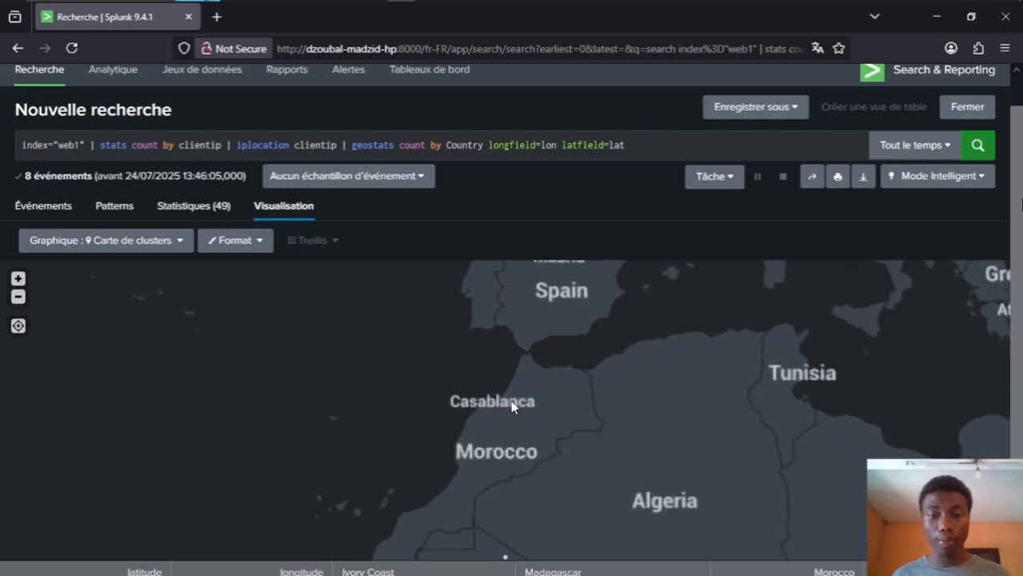
double_click(500, 403)
scroll(500, 403, down, 1)
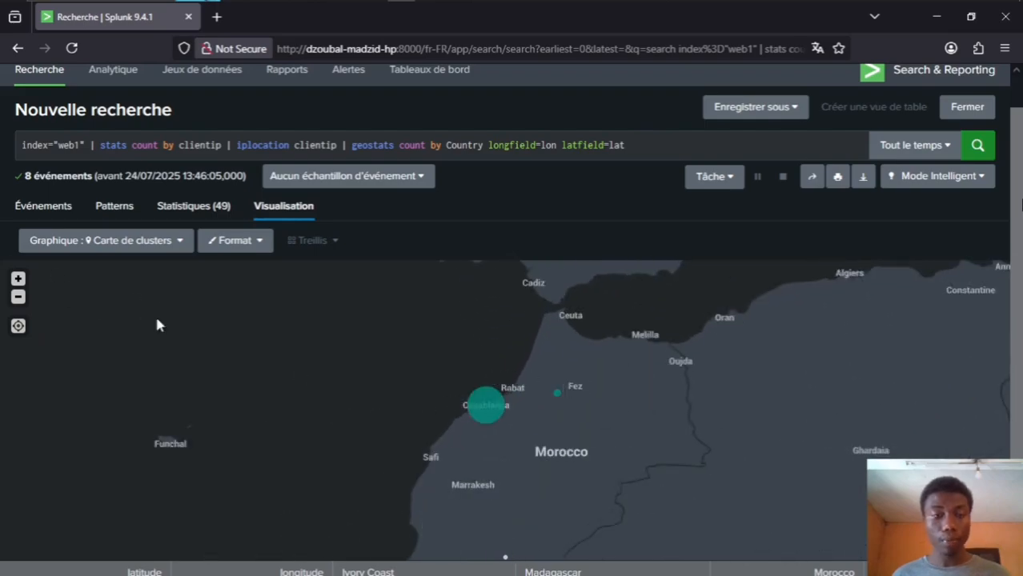
click(18, 297)
click(18, 298)
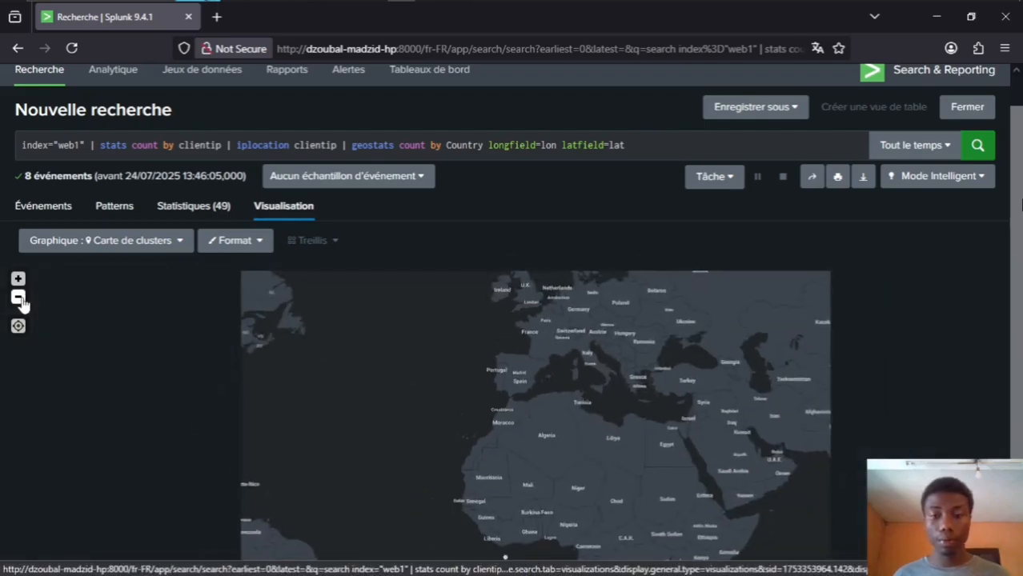
click(18, 298)
click(18, 297)
click(18, 298)
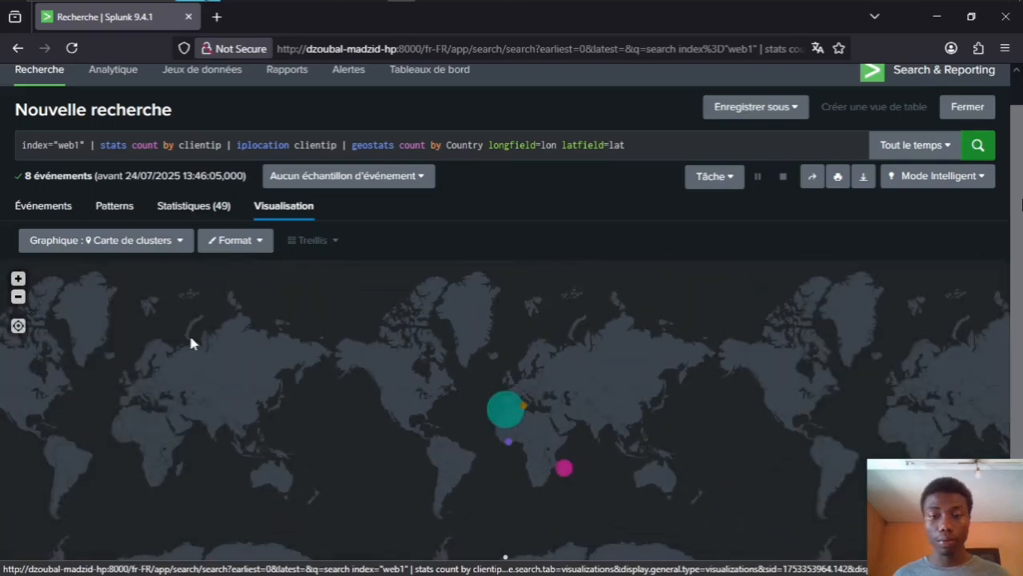
Examine the Ivory Coast cluster's location, coordinates and event count, and return to the world view.
scroll(505, 443, up, 1)
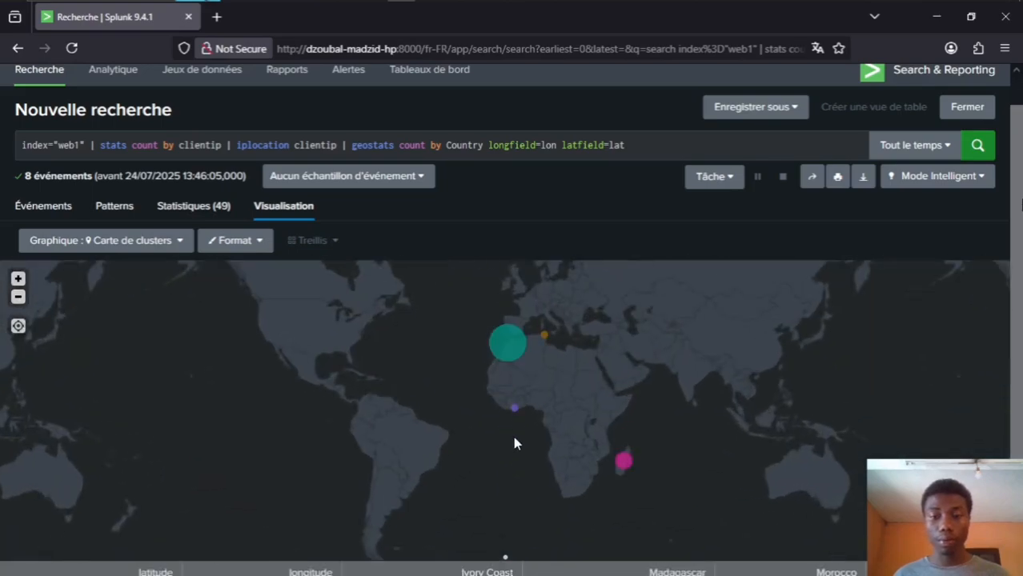
scroll(514, 410, up, 1)
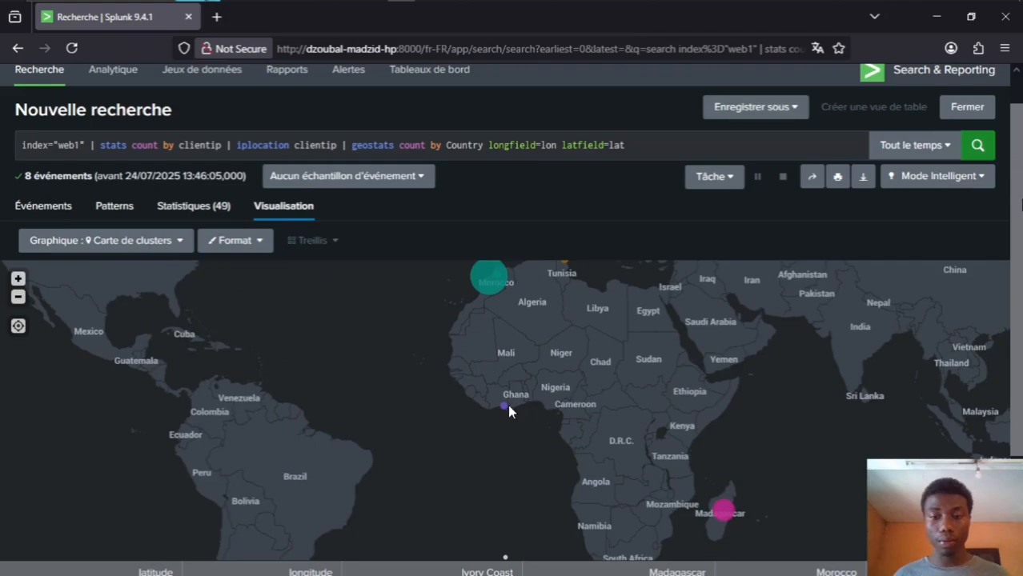
scroll(508, 405, up, 1)
scroll(491, 408, up, 1)
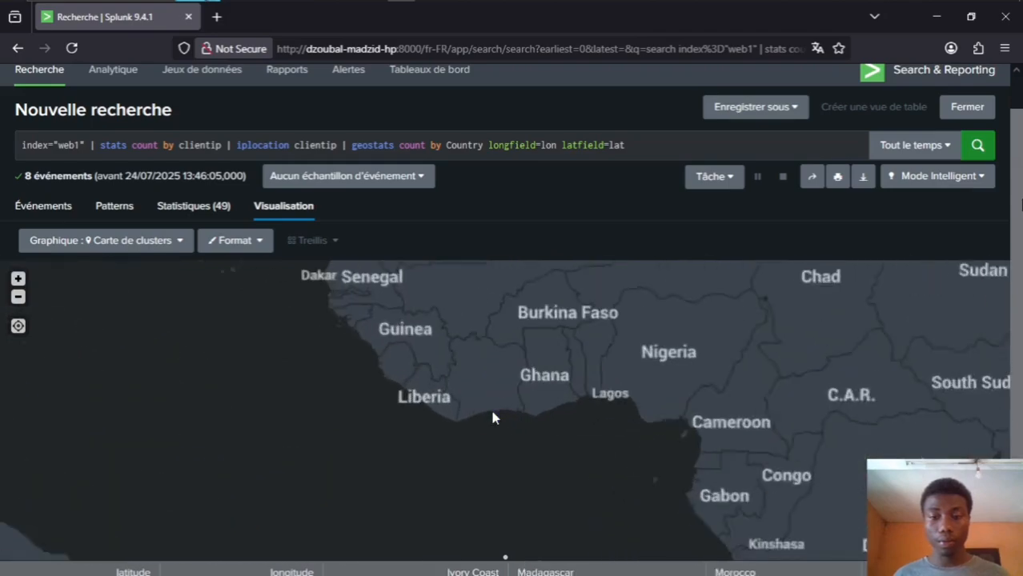
mouse_move(513, 416)
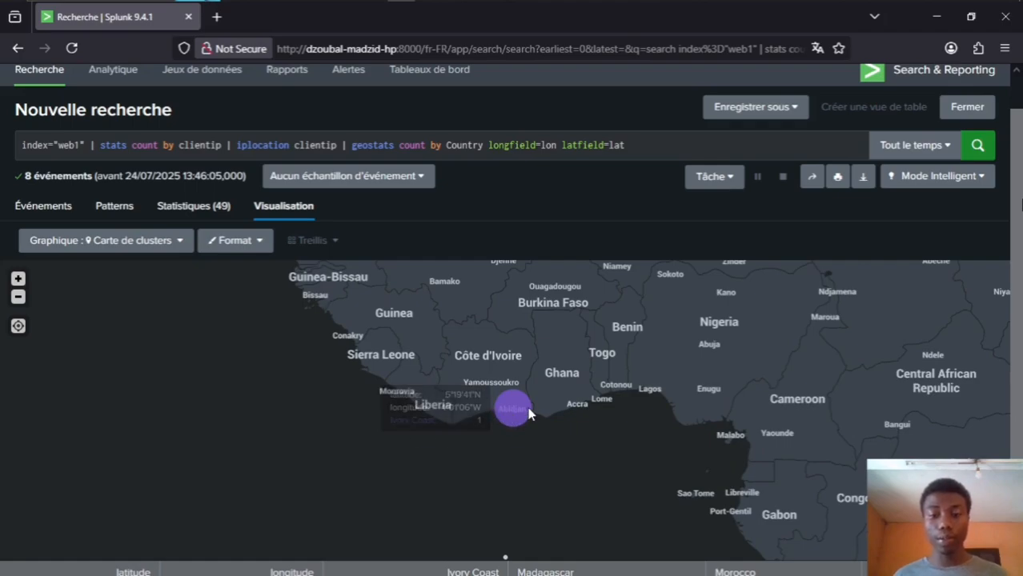
click(17, 297)
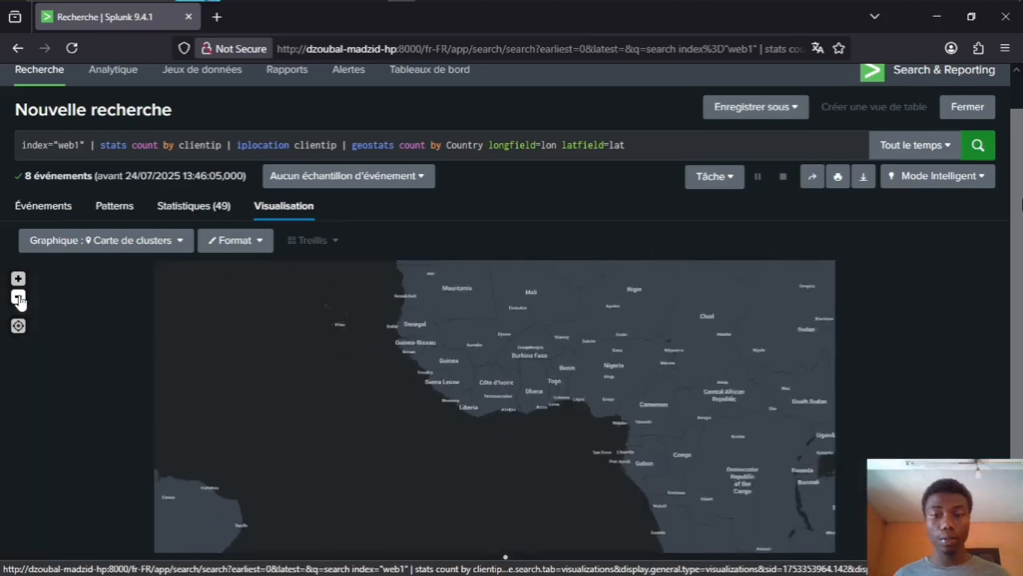
click(17, 297)
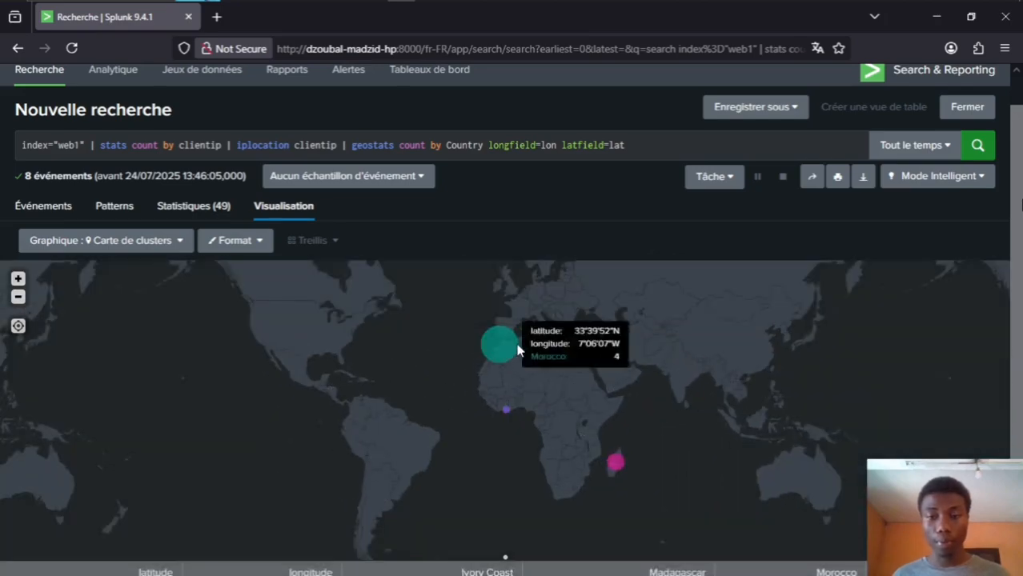
Examine the Tunisia cluster's location, coordinates and event count, and return to the wider regional view.
scroll(535, 335, up, 2)
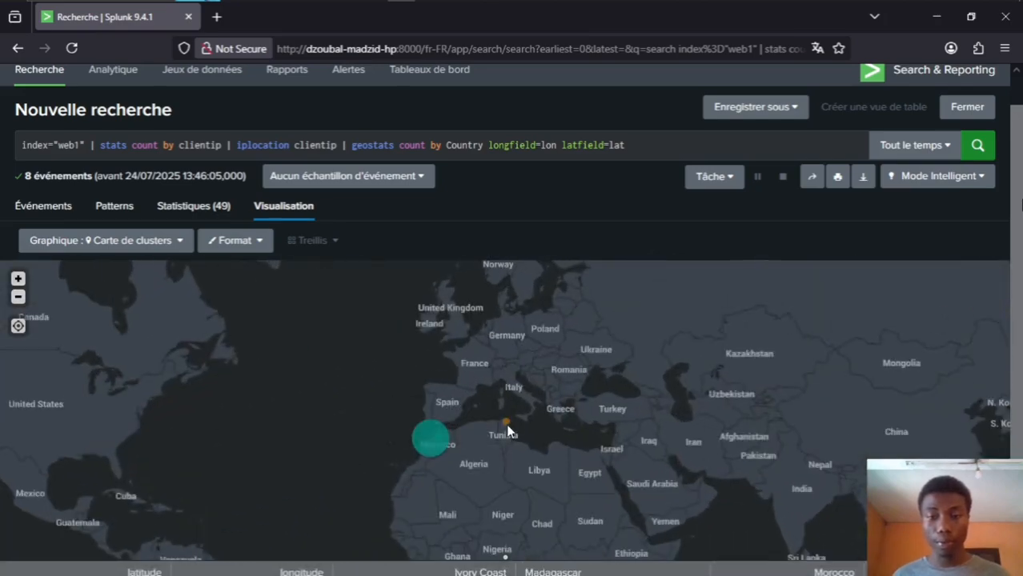
scroll(506, 423, up, 1)
scroll(503, 408, up, 1)
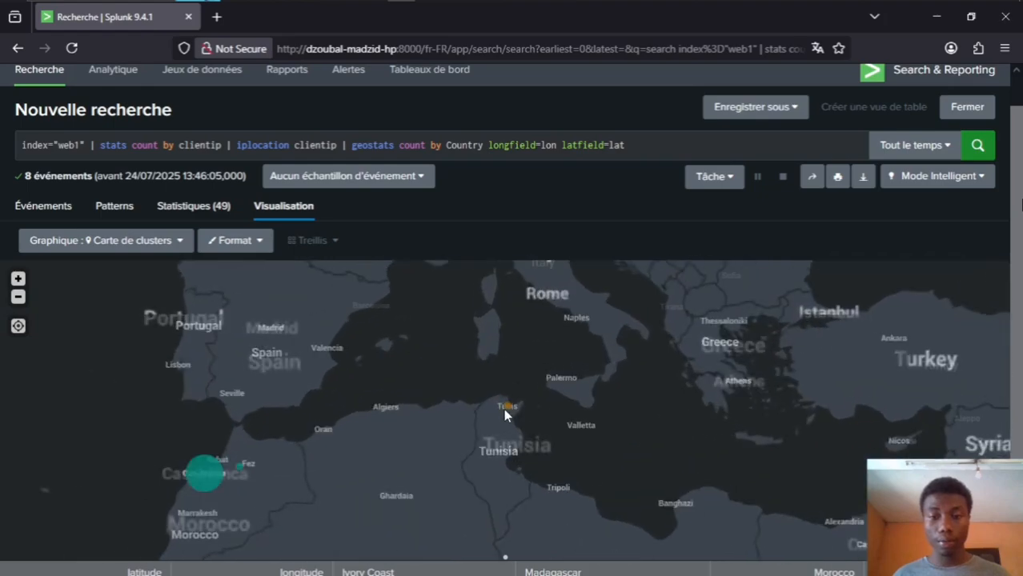
scroll(506, 413, up, 1)
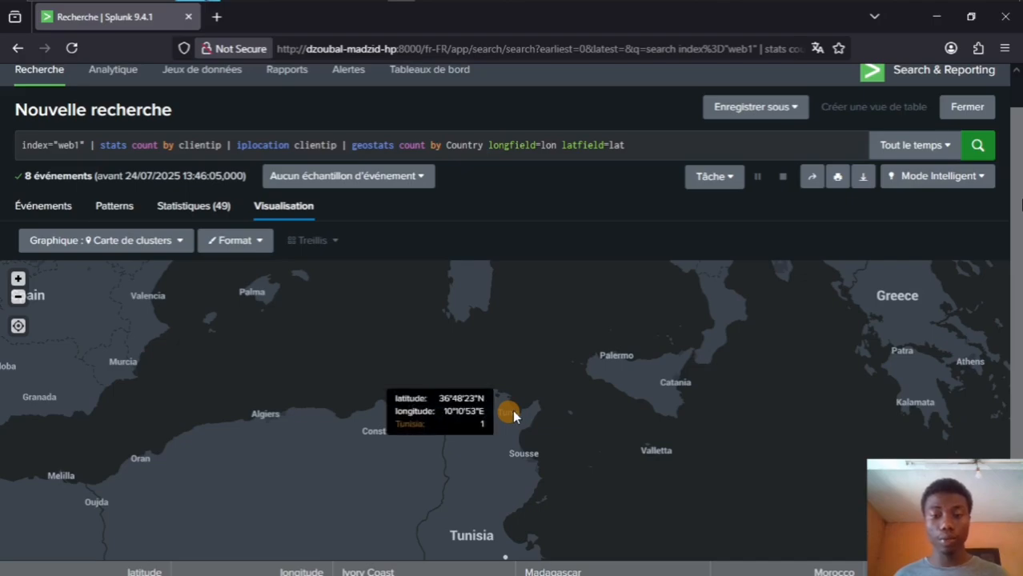
click(17, 296)
click(18, 298)
click(18, 298)
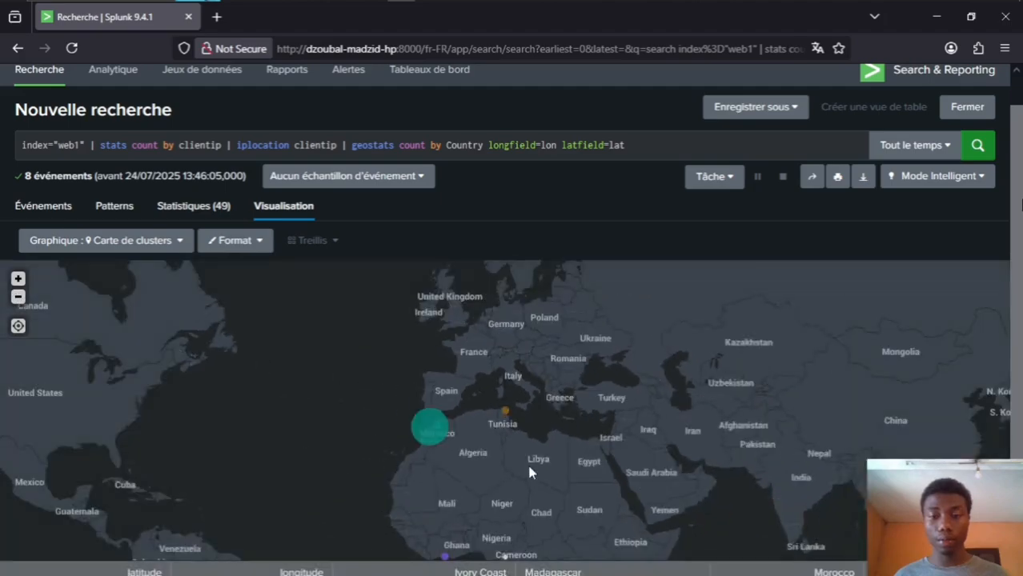
Bring southern Africa into view and inspect the Madagascar cluster again.
drag(539, 496, 554, 362)
drag(587, 430, 551, 349)
click(633, 439)
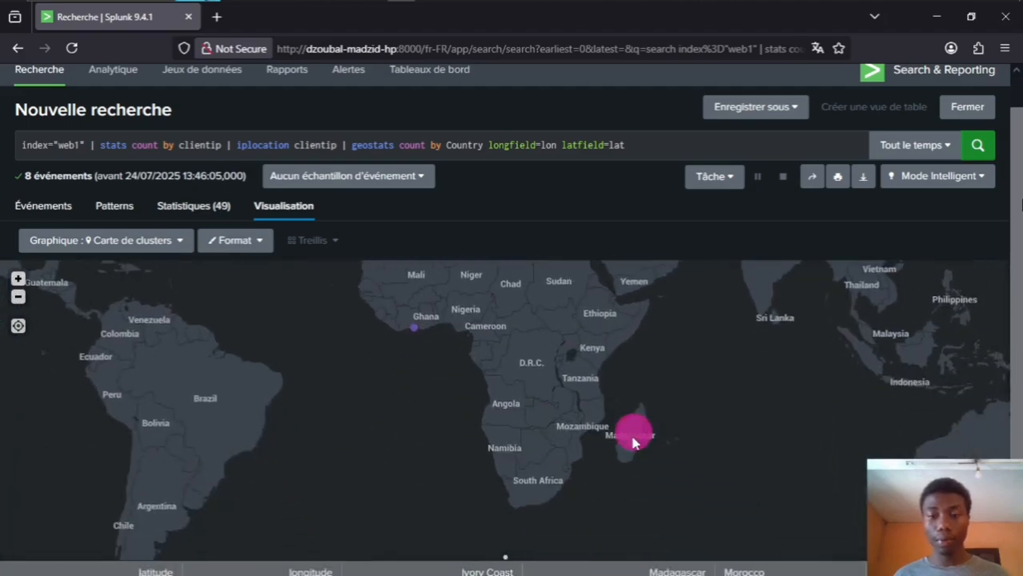